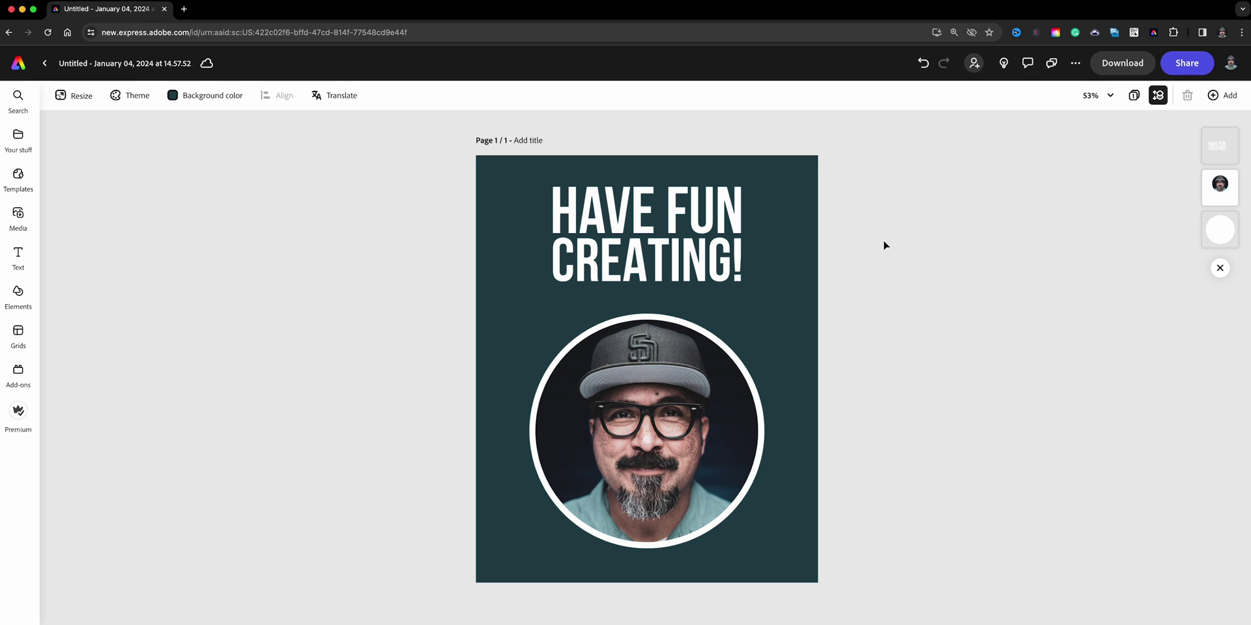
Step: Publish the poster to the web with Allow others to remix on, and copy its link
left_click(1171, 70)
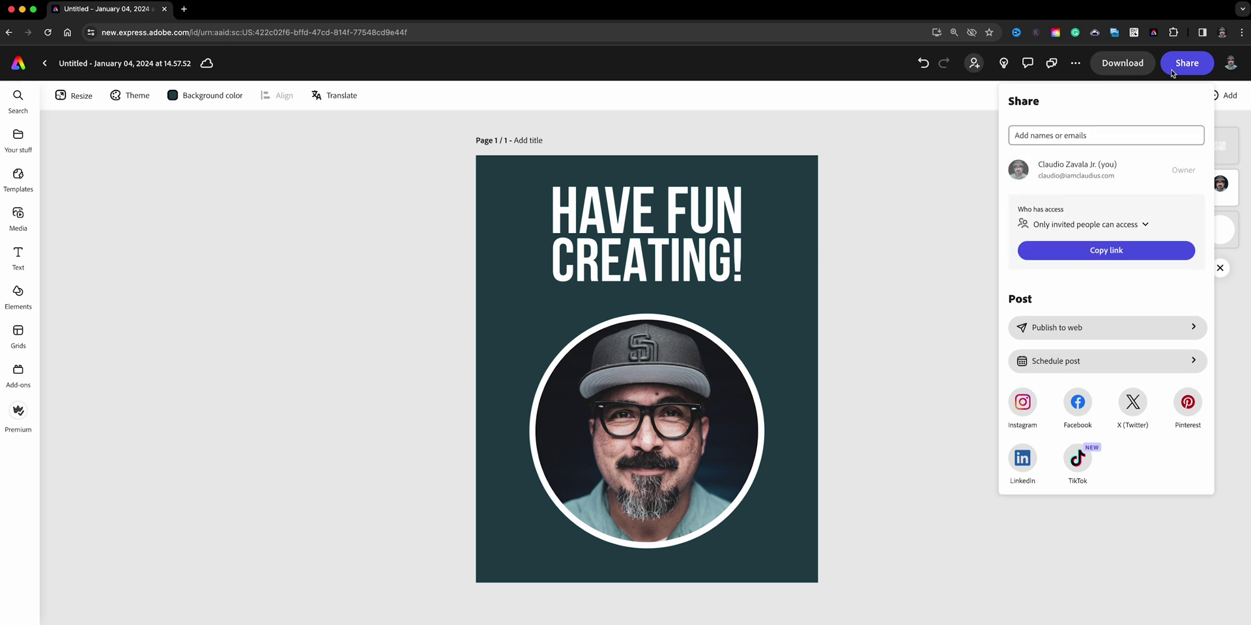
left_click(1068, 334)
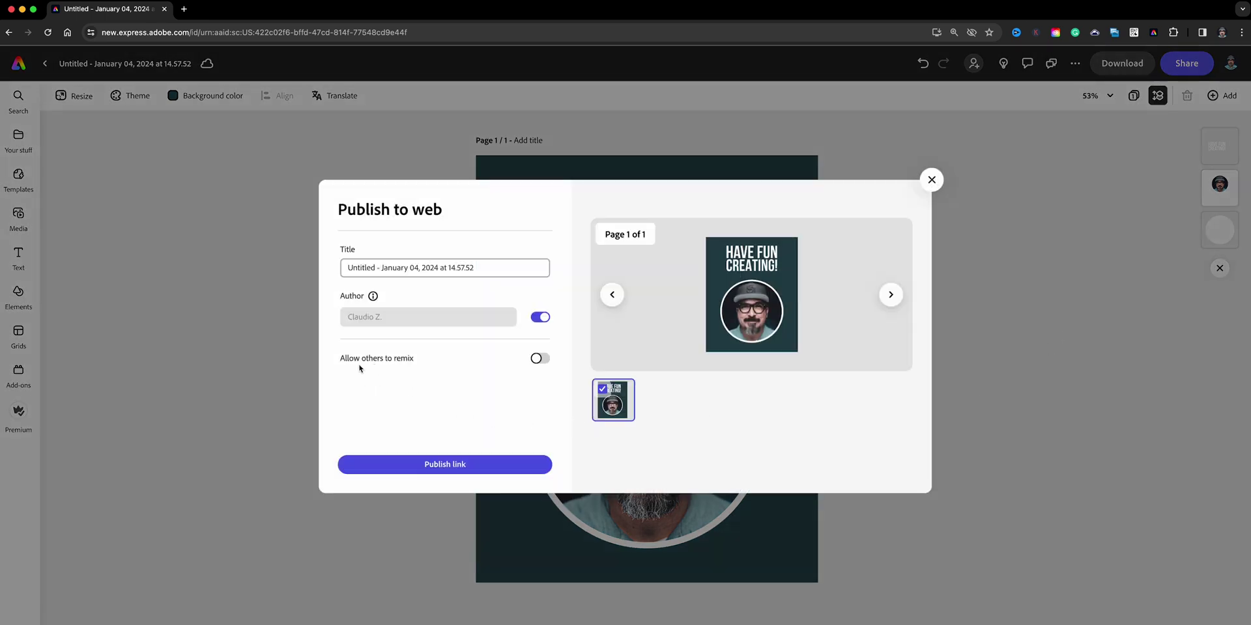
left_click(538, 360)
left_click(501, 272)
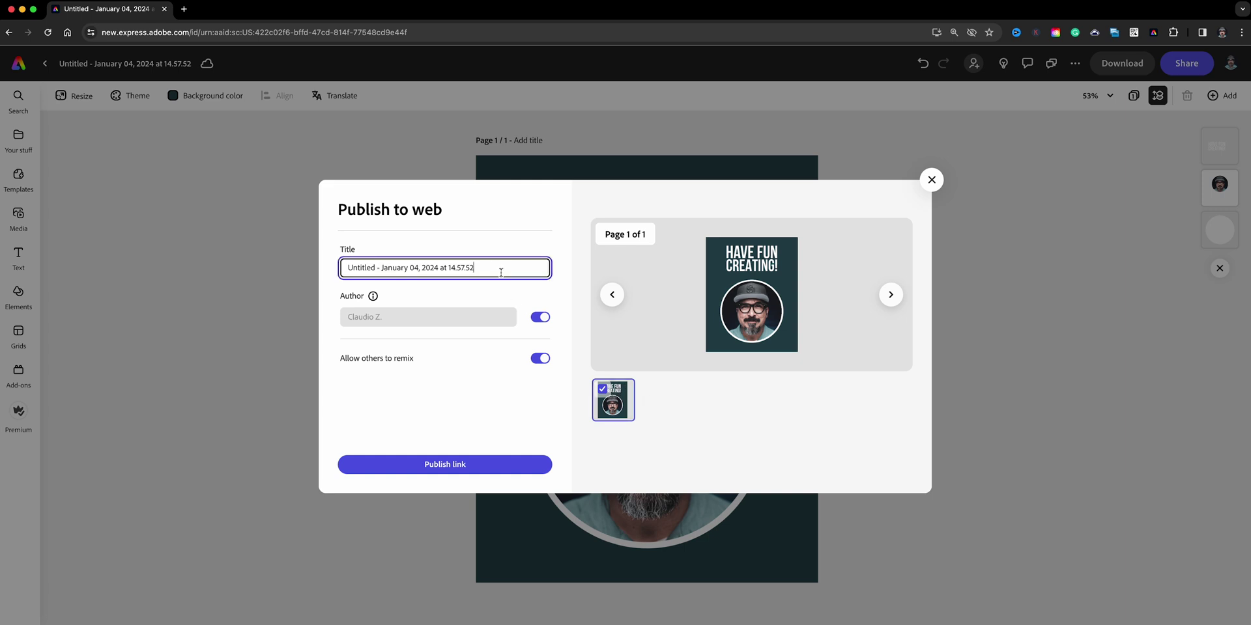
left_click(535, 465)
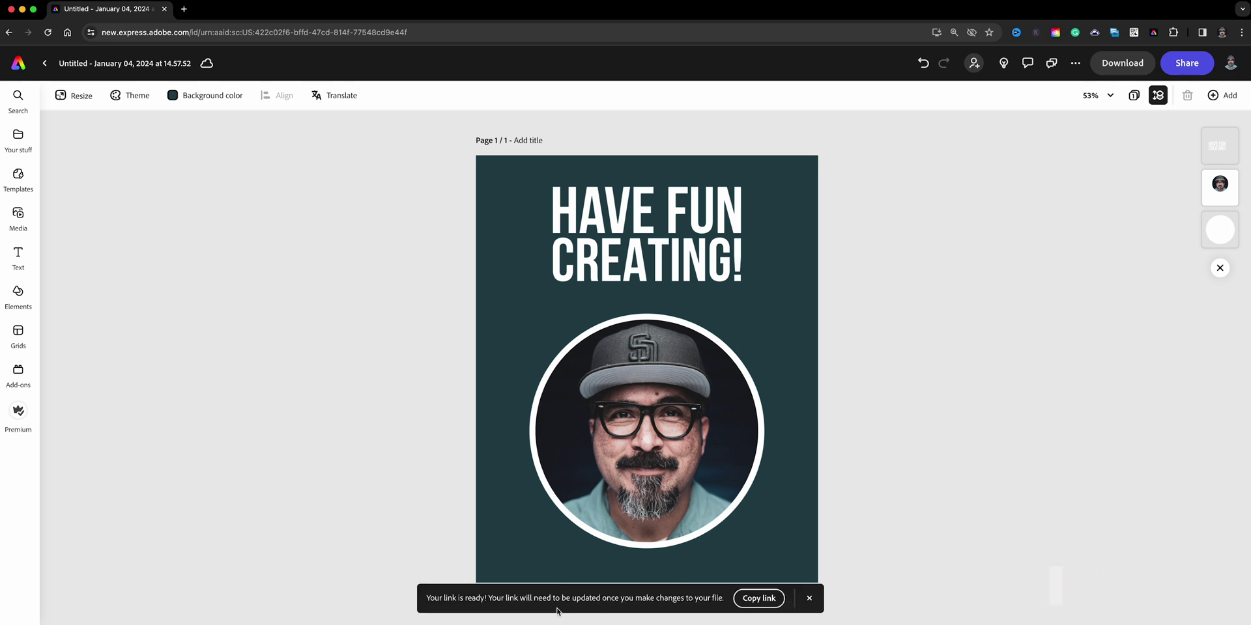
left_click(754, 600)
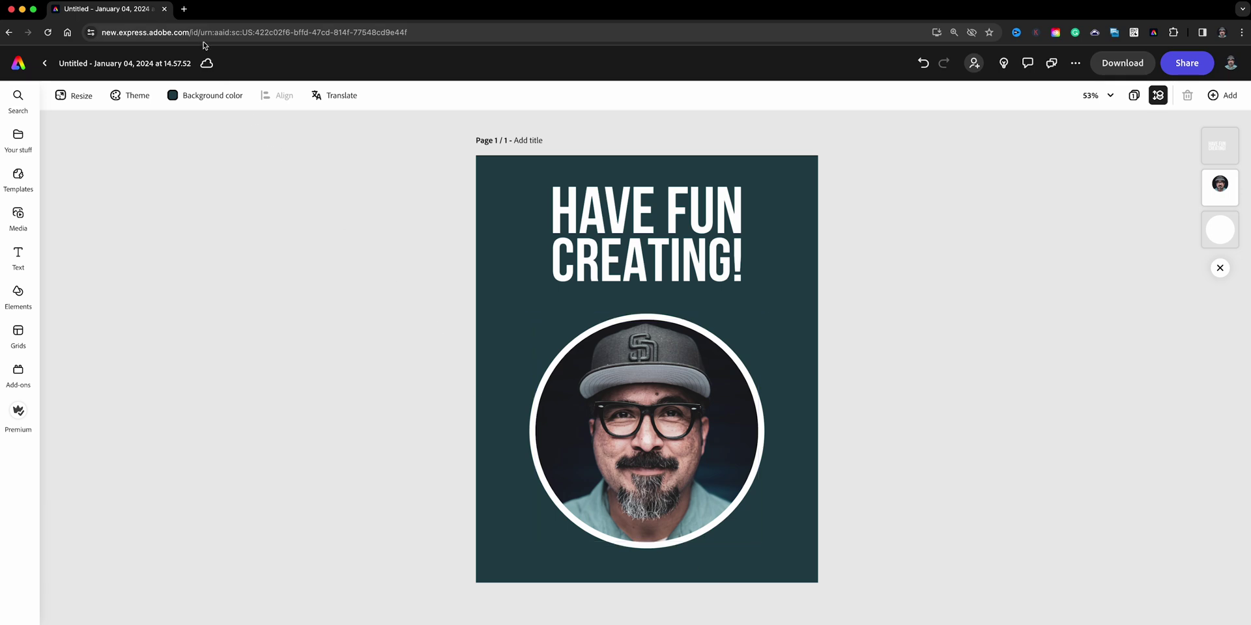
Step: Paste the copied published link into a new browser tab and open it
left_click(184, 10)
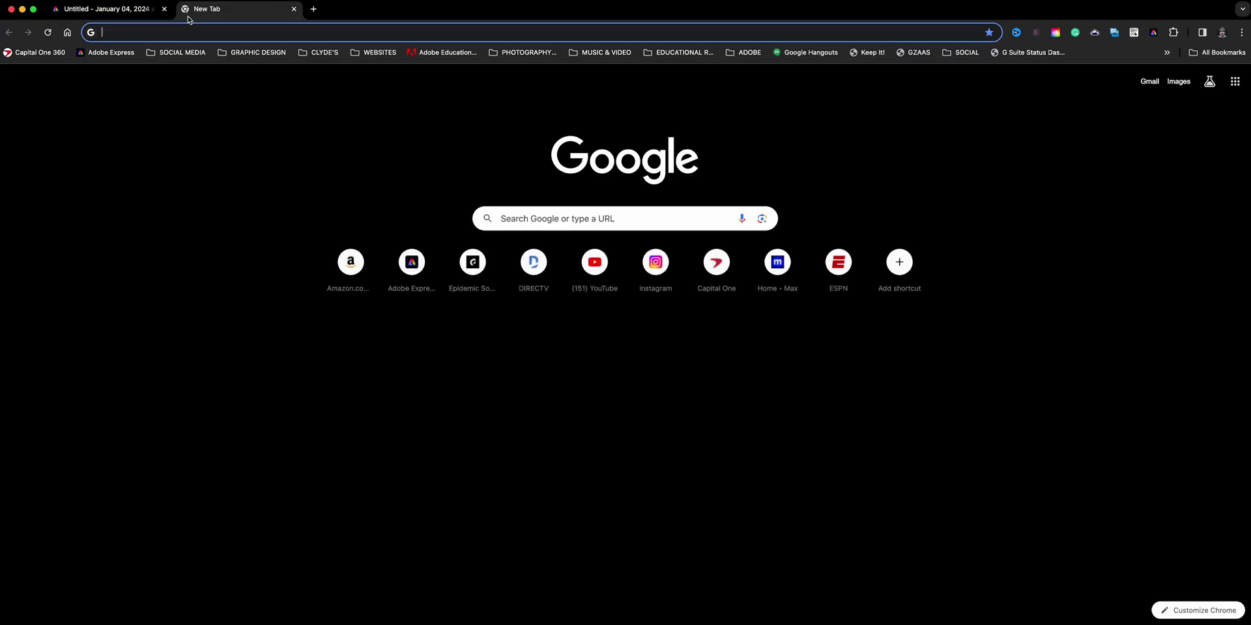
key("super+v")
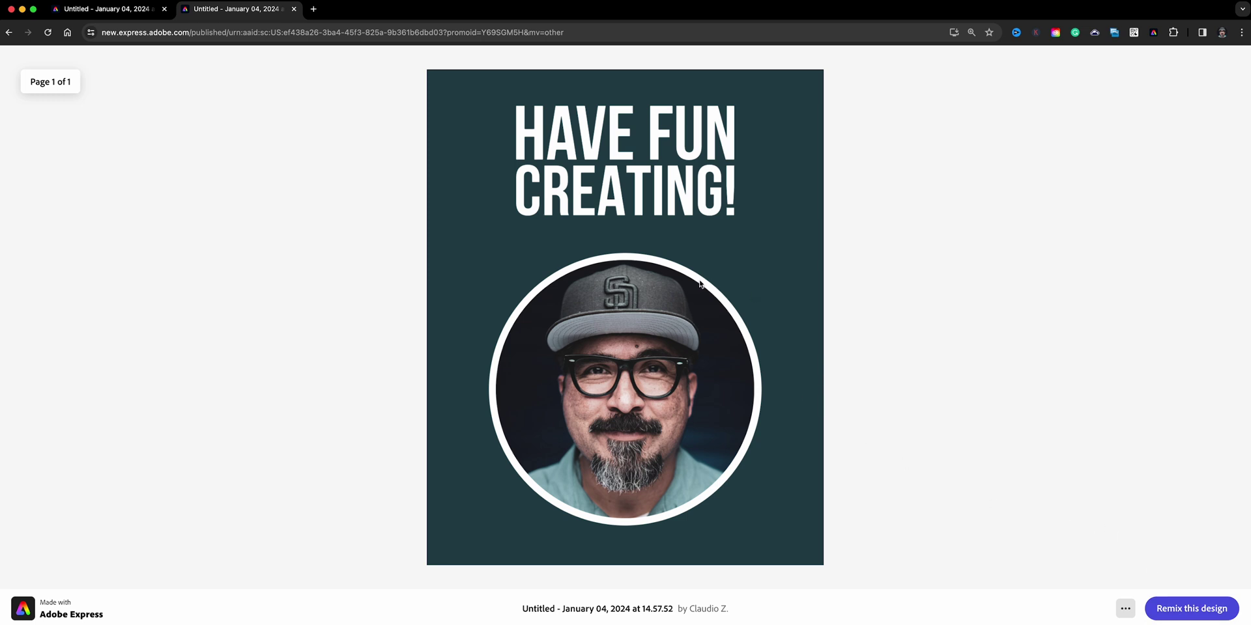
Step: Close the published tab, duplicate page 1 as page 2, and select page 2's circular photo and ring
left_click(295, 9)
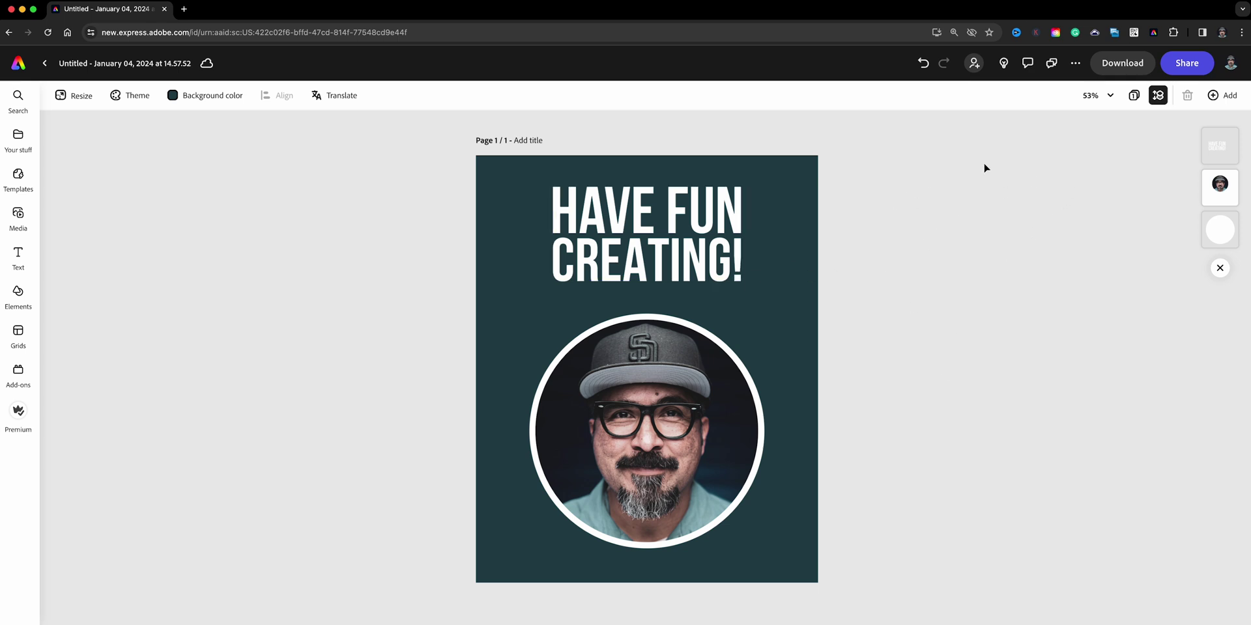
left_click(1133, 96)
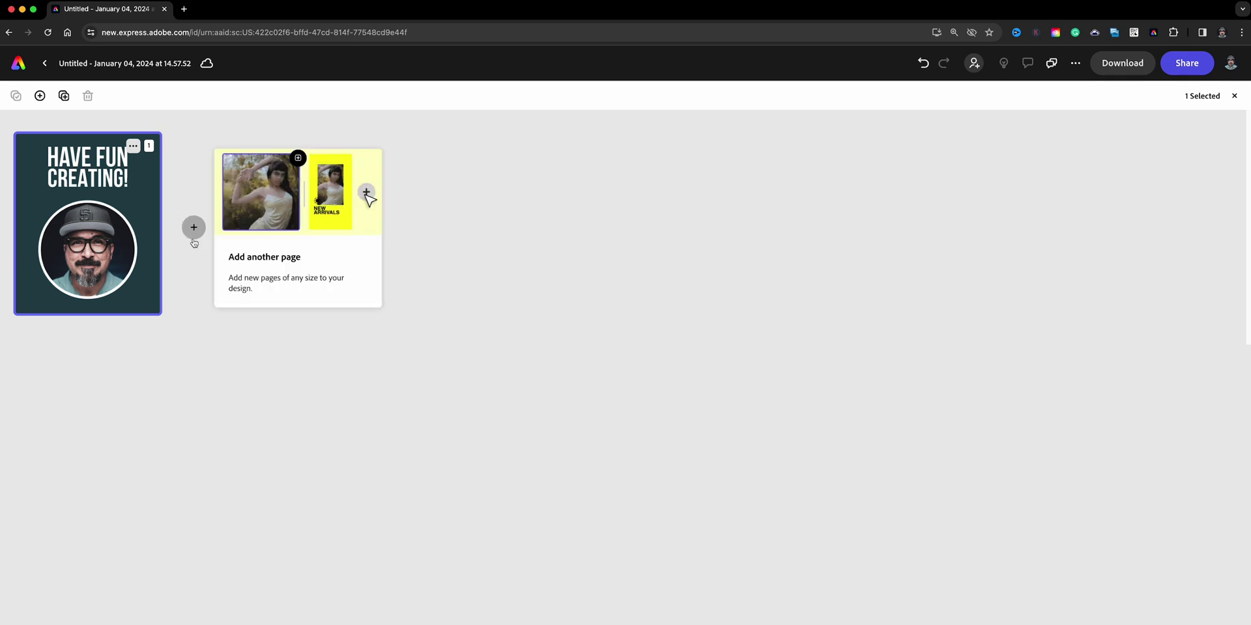
left_click(133, 147)
left_click(120, 188)
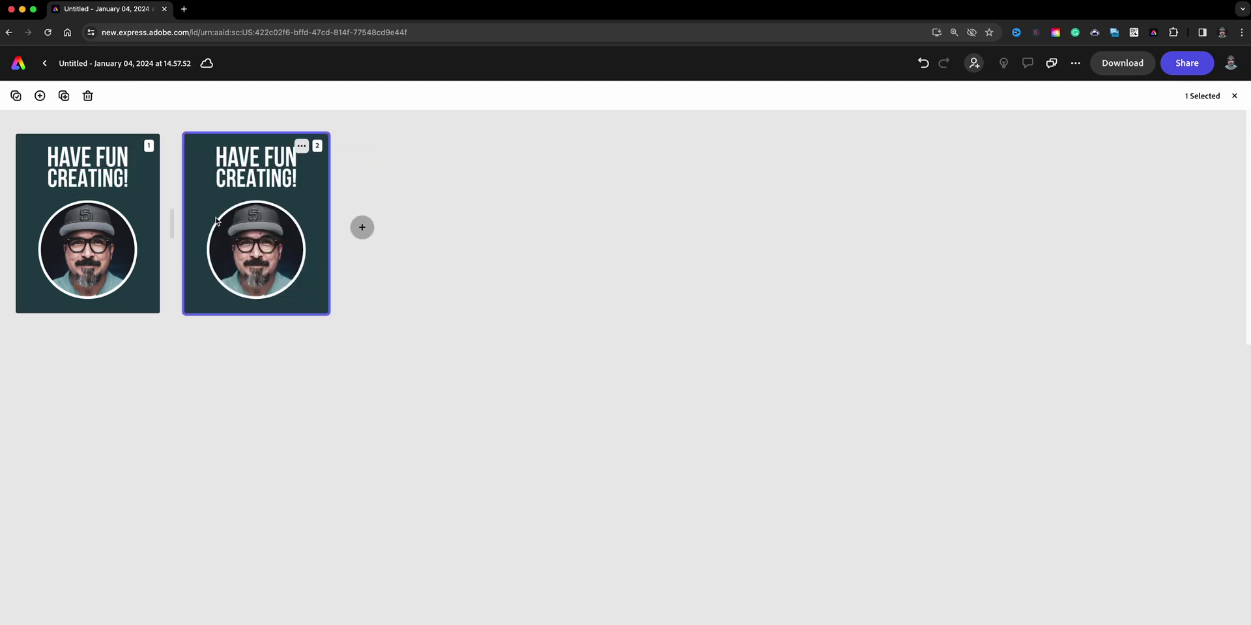
double_click(217, 220)
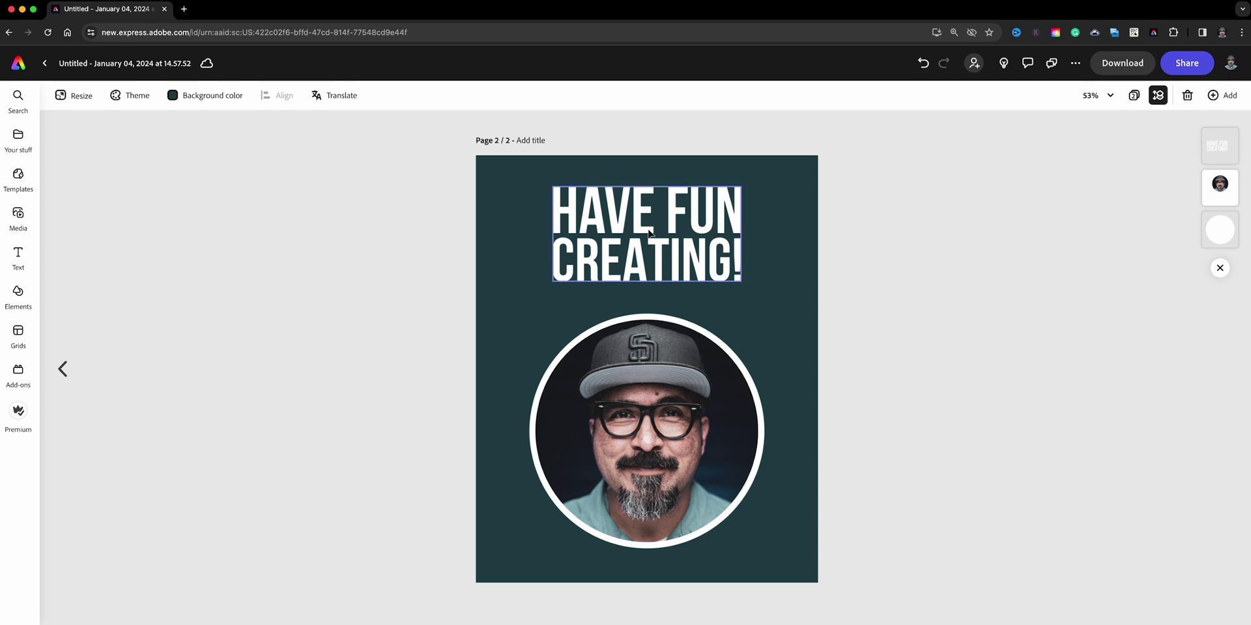
left_click_drag(398, 340, 677, 471)
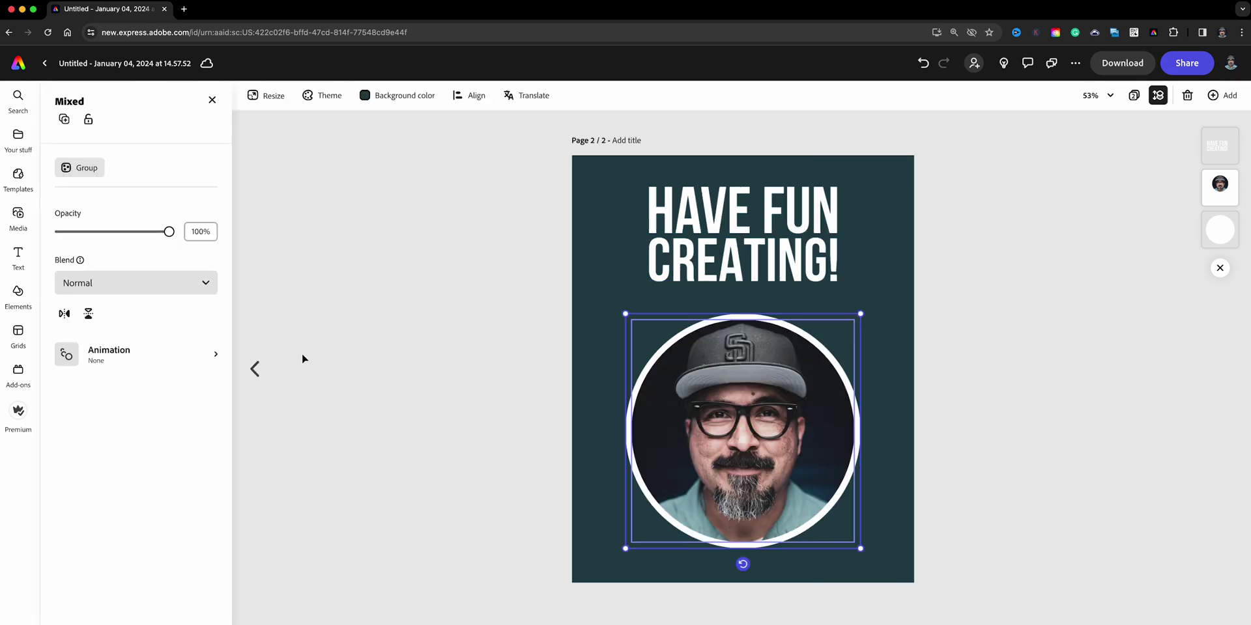
Step: Group the photo and ring and give the group a Spin in entrance animation
left_click(87, 170)
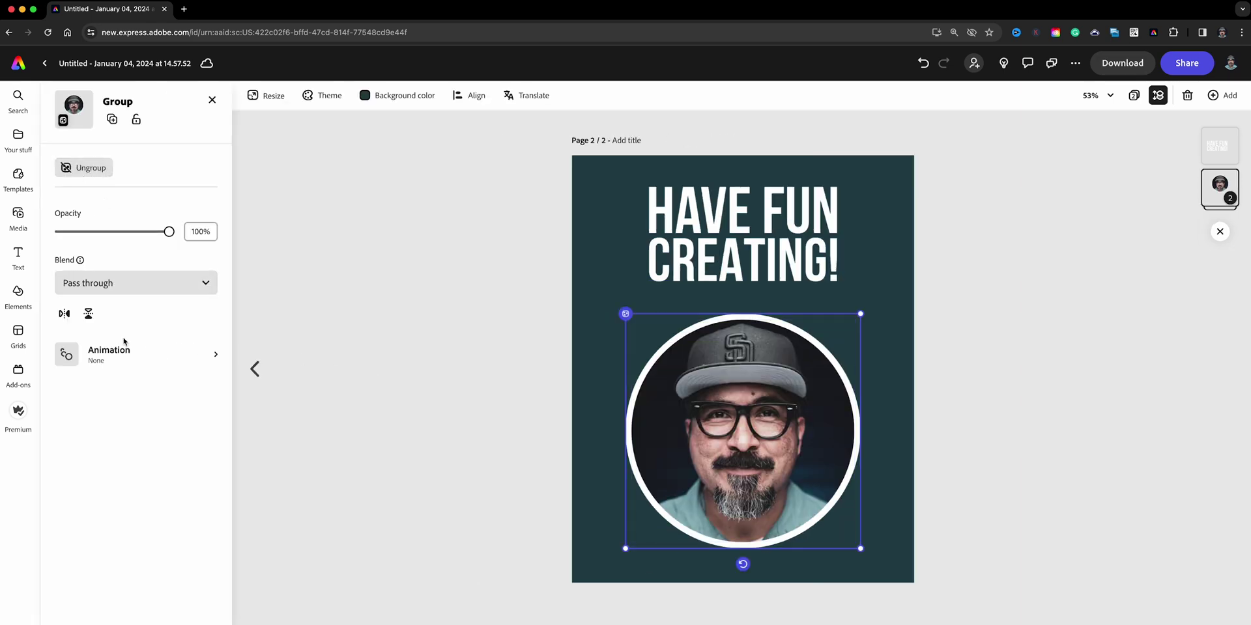
left_click(124, 346)
left_click(85, 170)
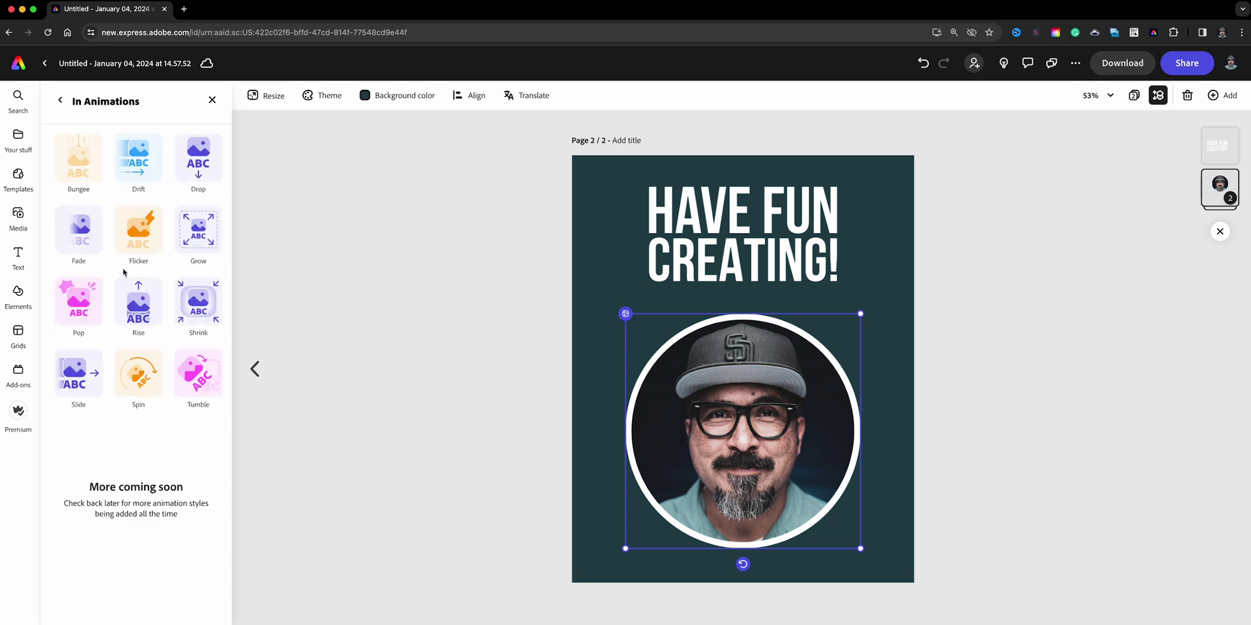
left_click(138, 370)
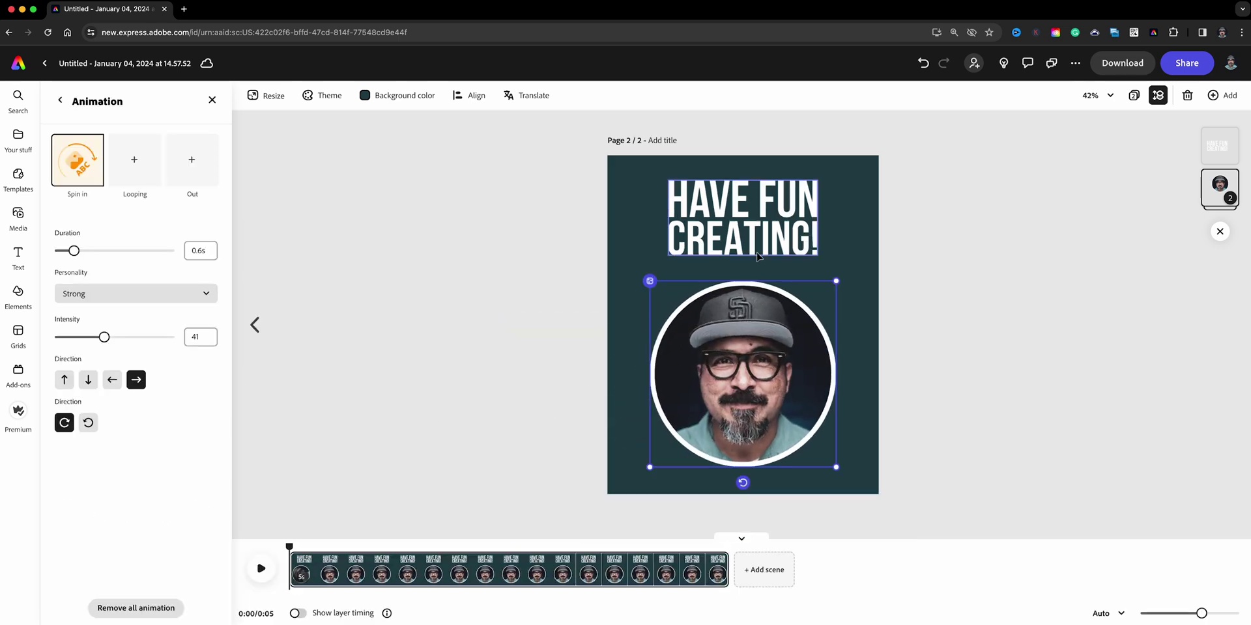
Step: Animate the HAVE FUN CREATING! headline with Bungee in and a Breathe loop, then open a new tab
left_click(742, 215)
scroll(189, 469, "down", 5)
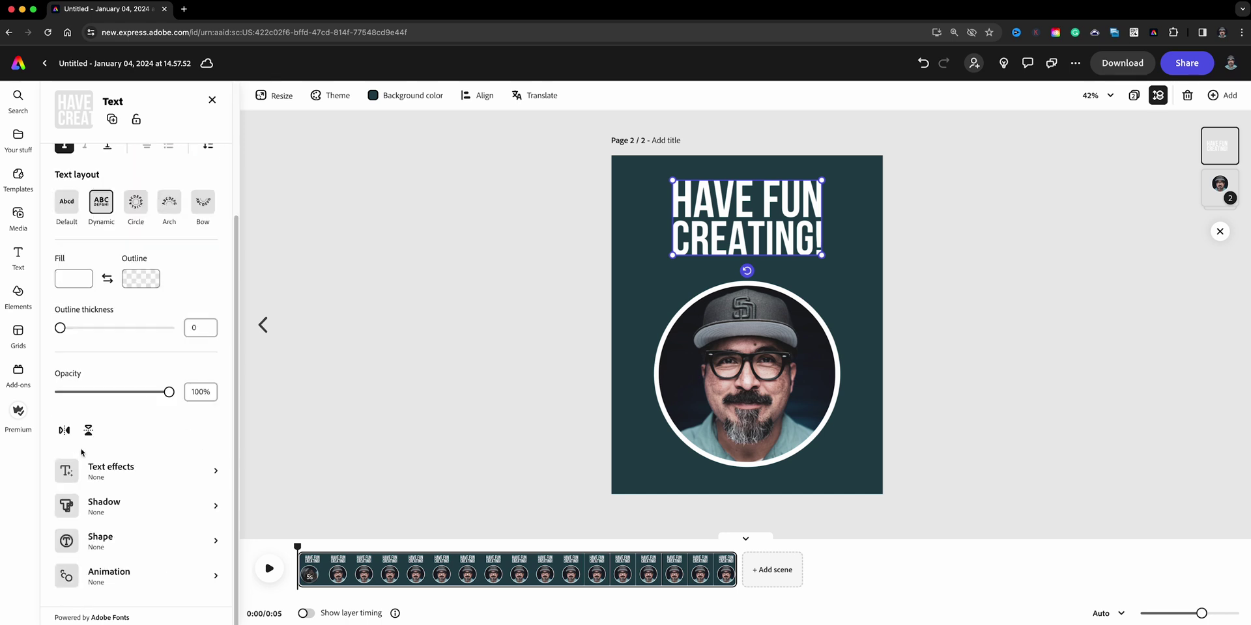
left_click(175, 580)
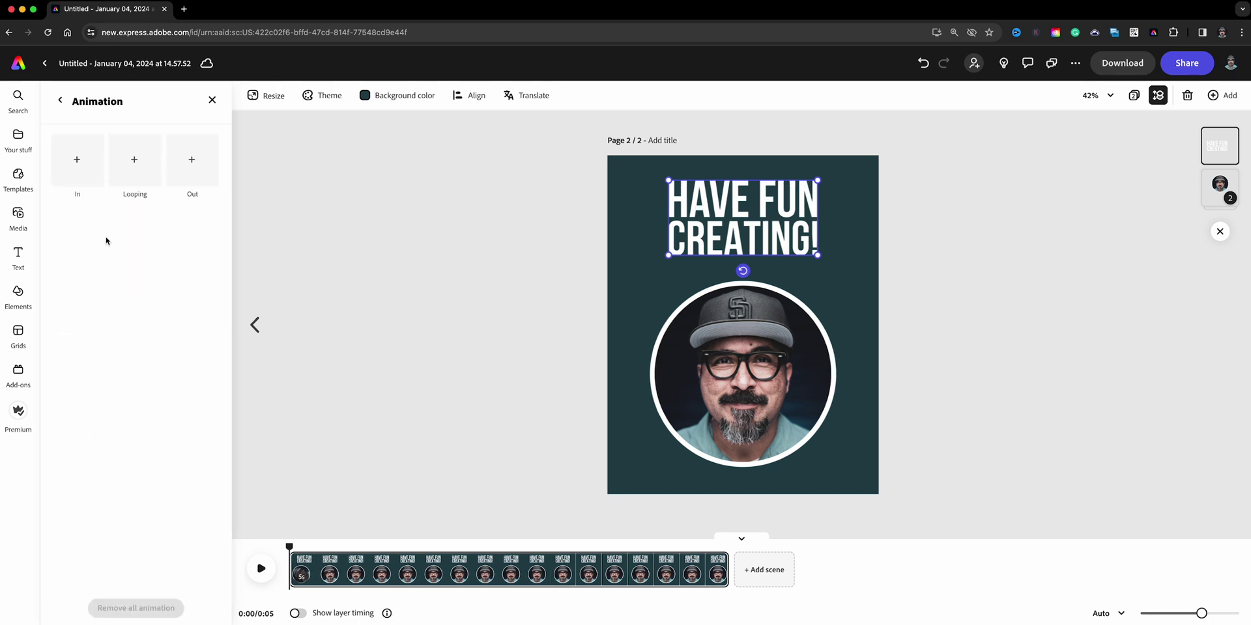
left_click(84, 168)
left_click(82, 179)
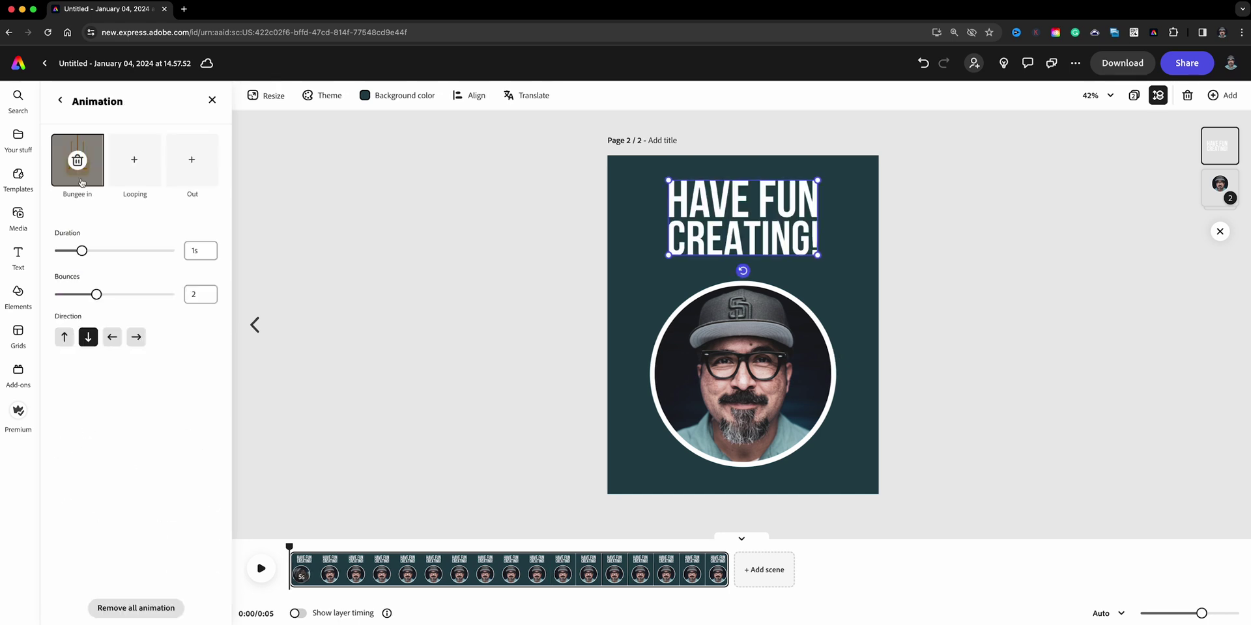
left_click(135, 166)
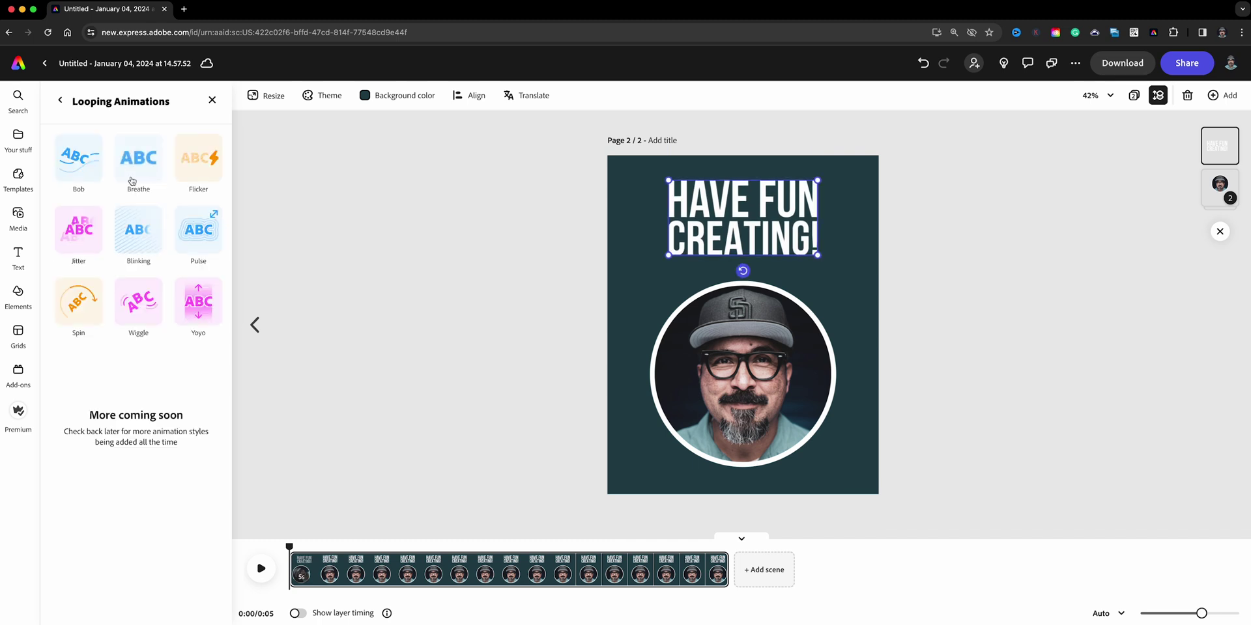
left_click(77, 160)
left_click(351, 386)
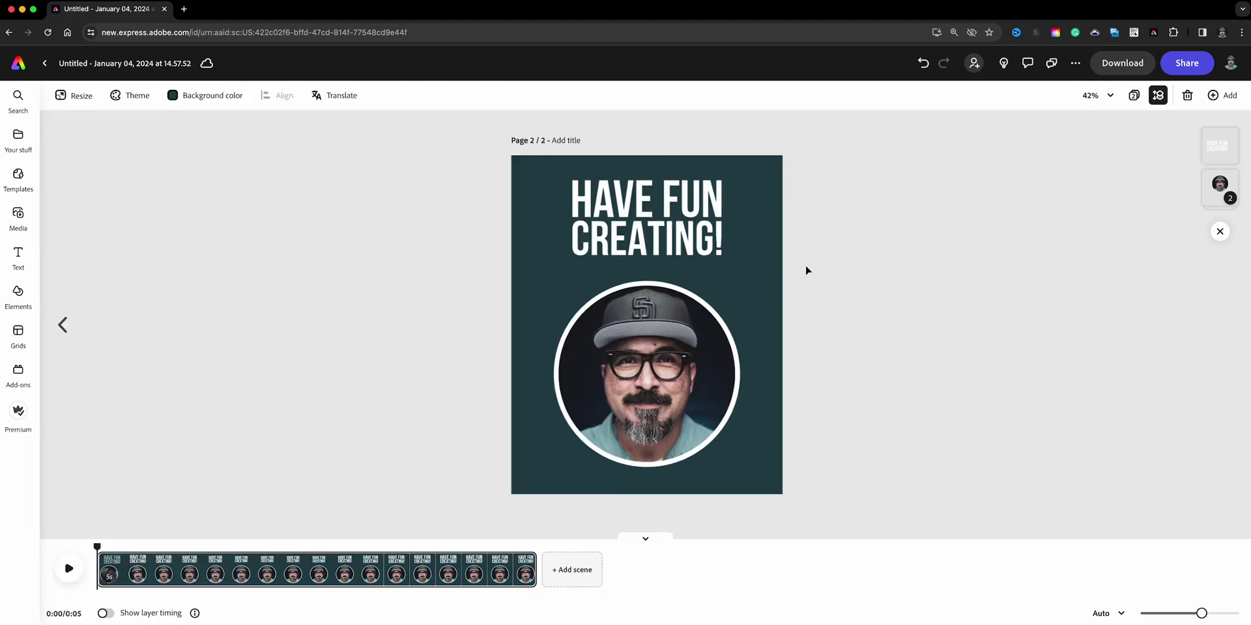
left_click(184, 9)
Step: Load the published poster URL in the new tab, then return to the editor tab
type("https://new.express.adobe.com/published/urn:aaid:sc:US:ef438a26-3ba4-45f3-825a-9b361b6dbd03?promoid=Y69SGM5H&mv=other")
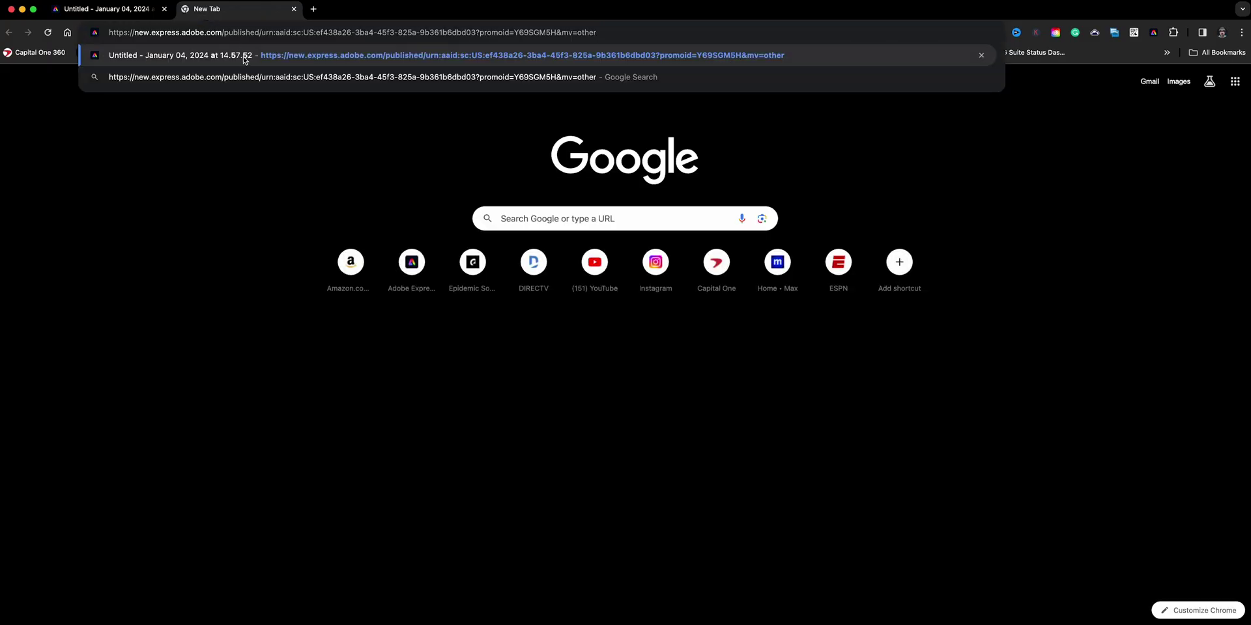
left_click(244, 57)
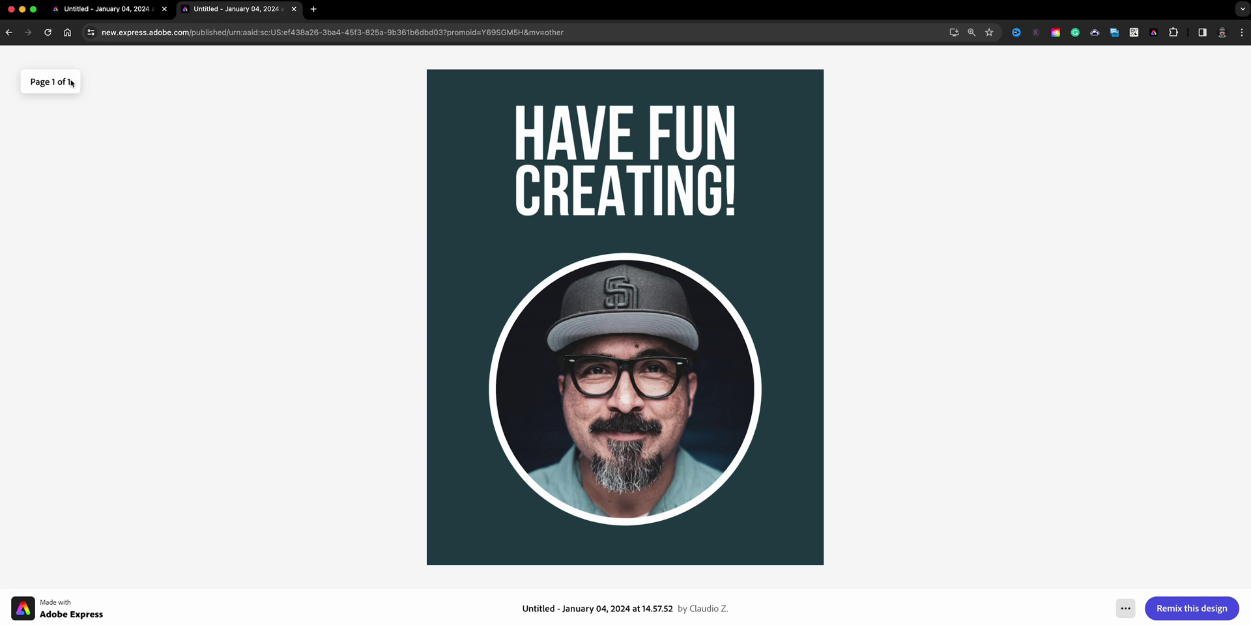
left_click(107, 9)
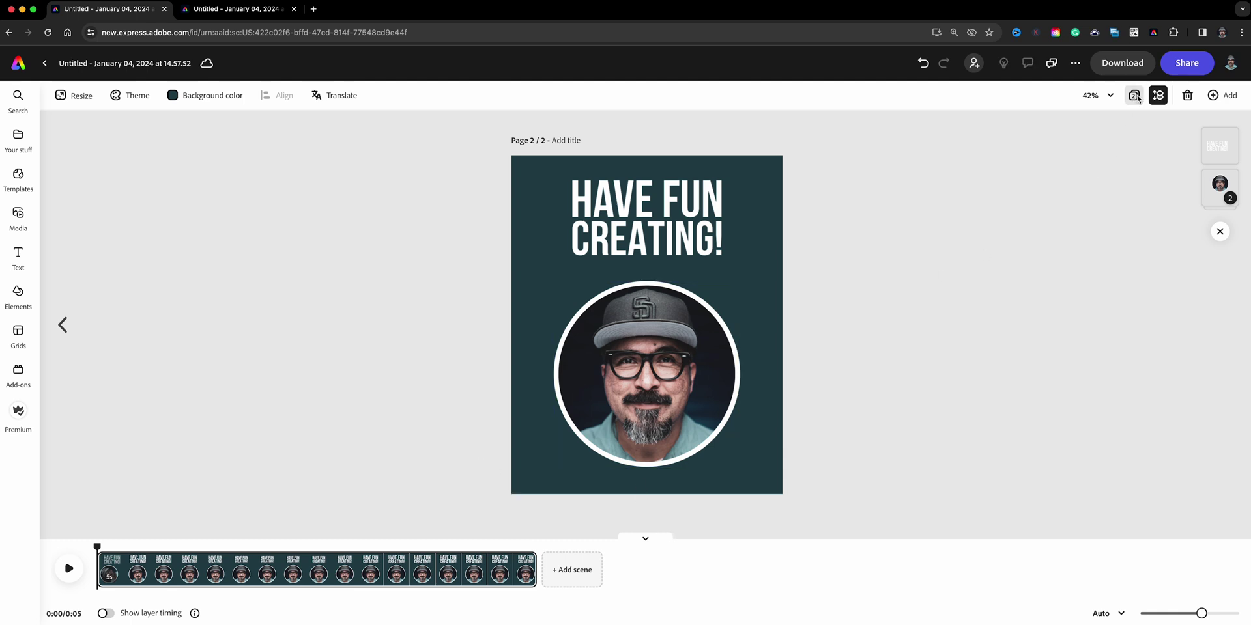
Step: Update the web-published link with remixing allowed and page 2 excluded, then view the published tab
left_click(1134, 96)
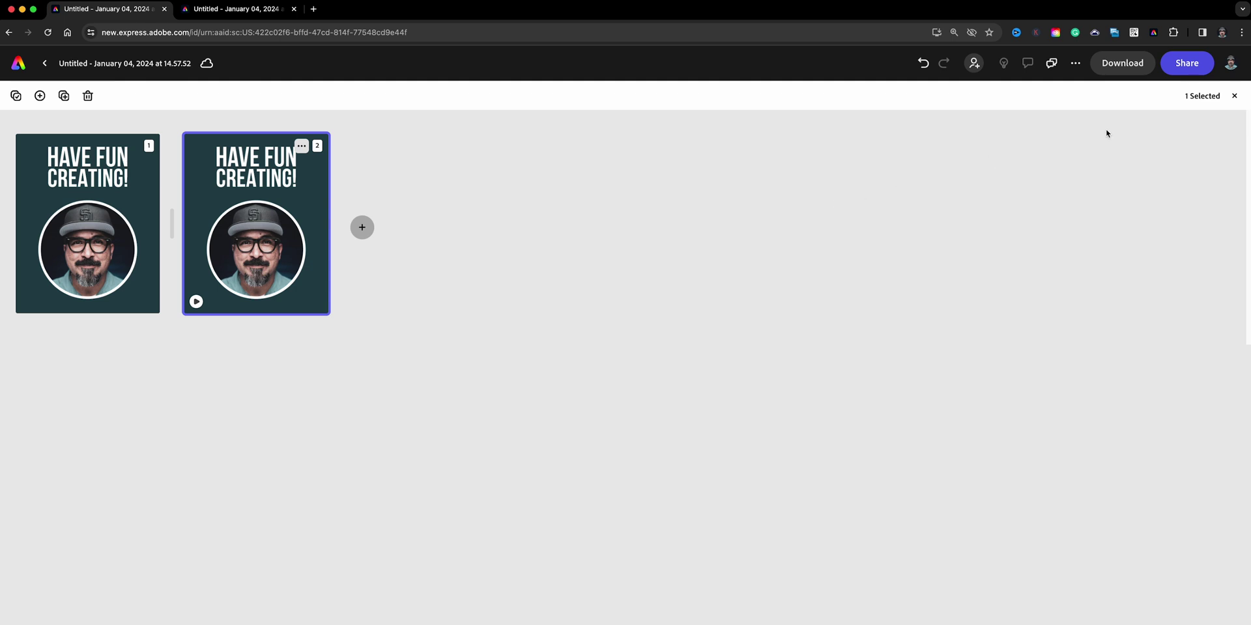
left_click(1176, 65)
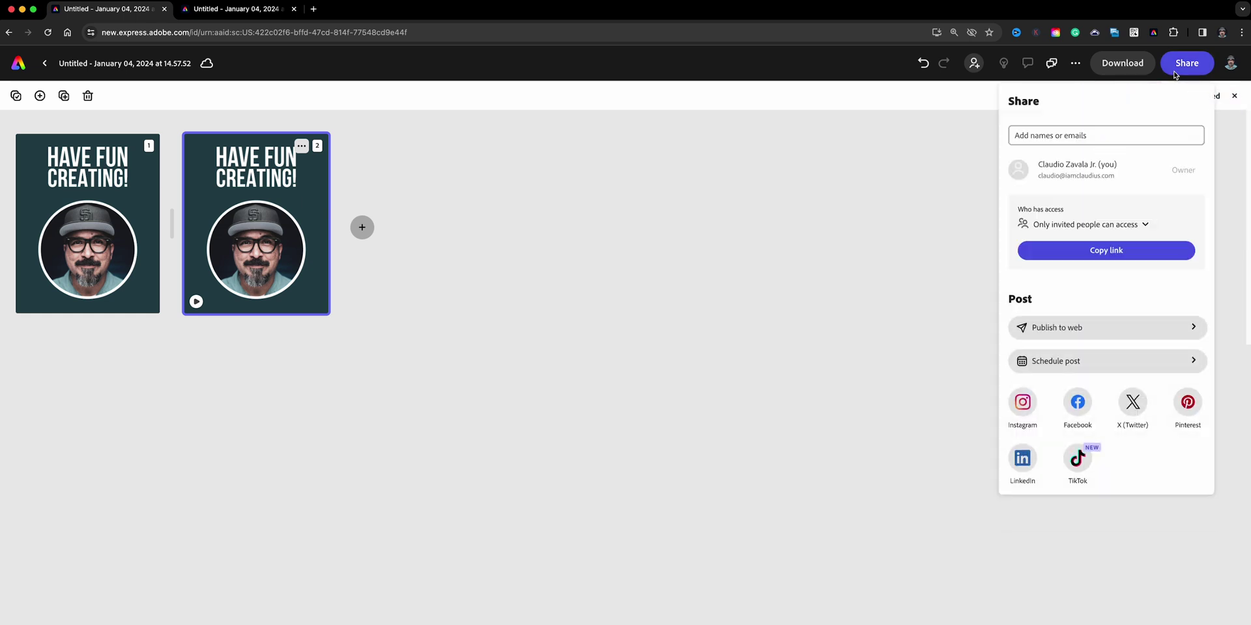
left_click(1080, 335)
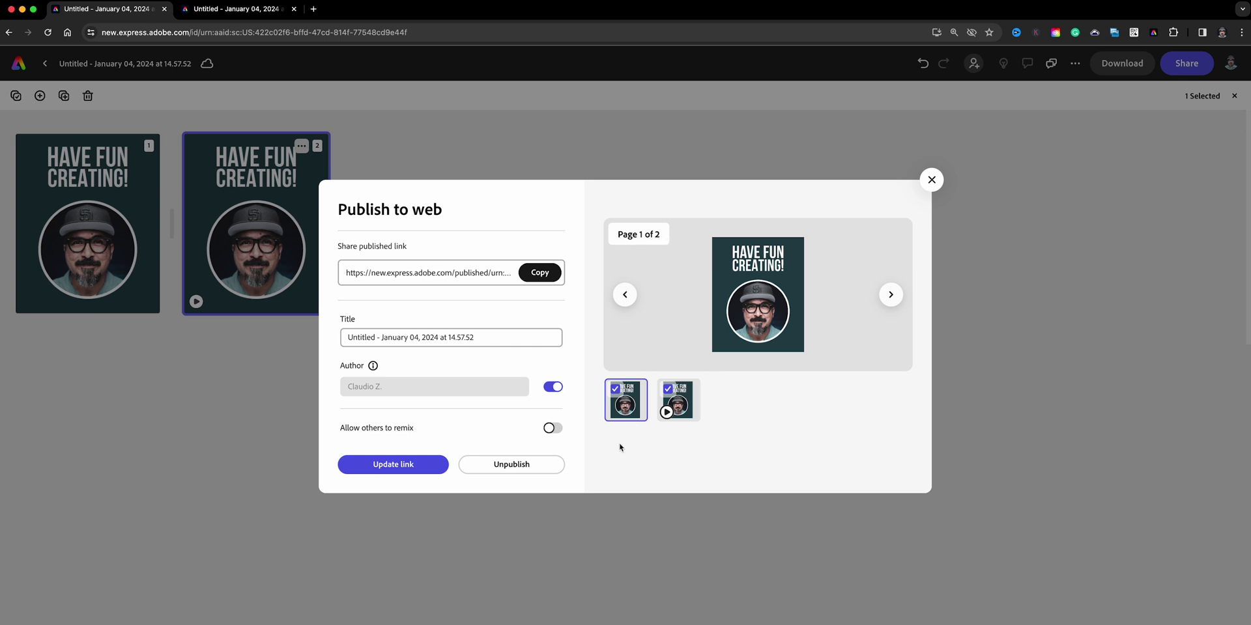
left_click(554, 433)
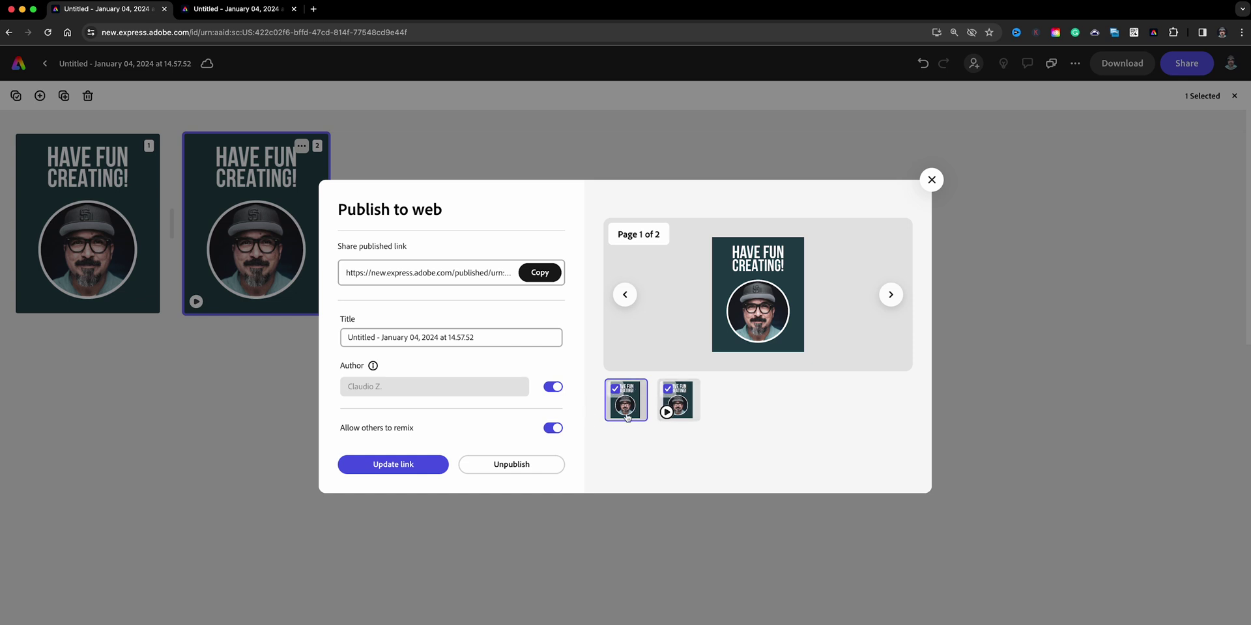
left_click(668, 391)
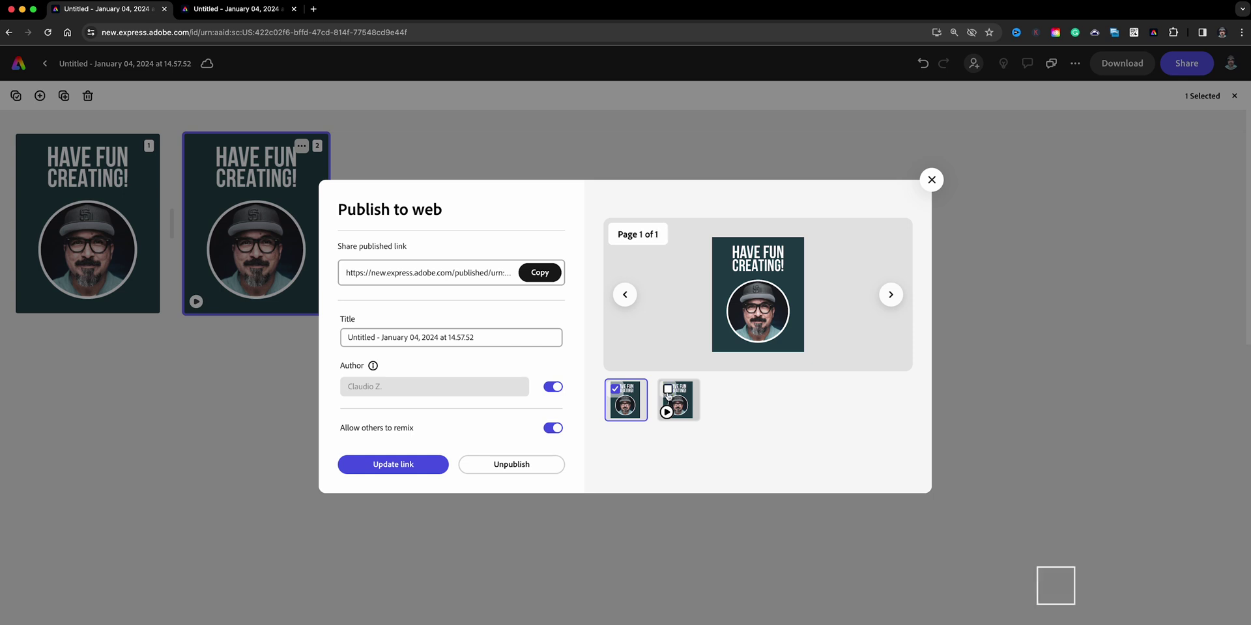
left_click(436, 474)
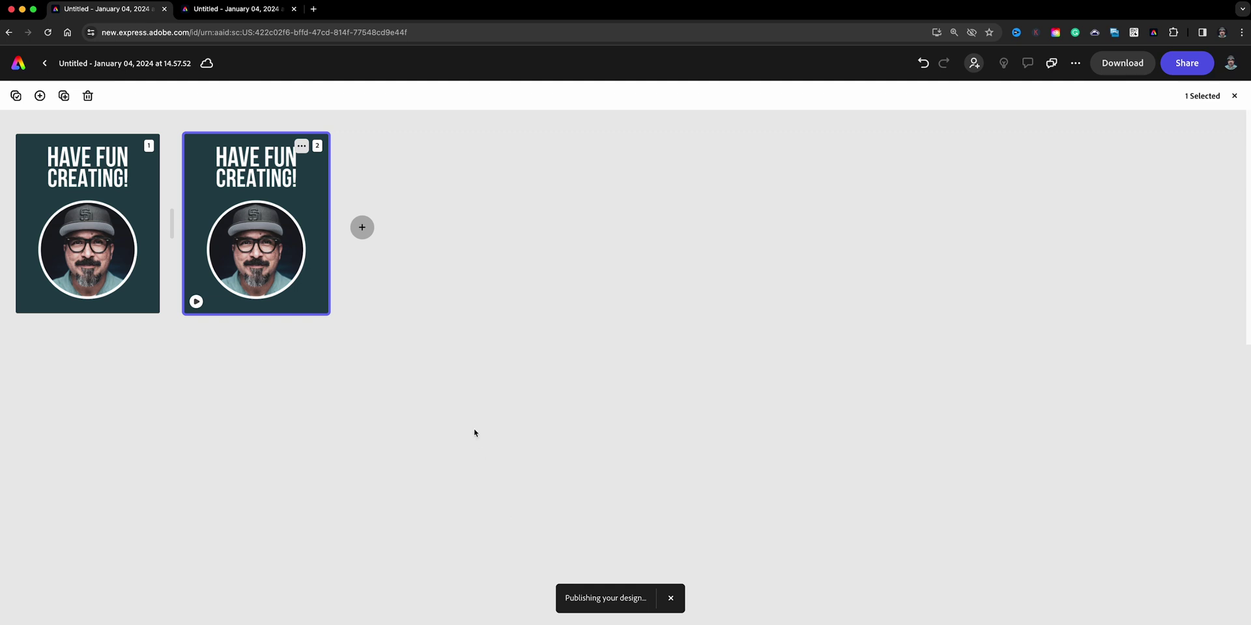
left_click(228, 9)
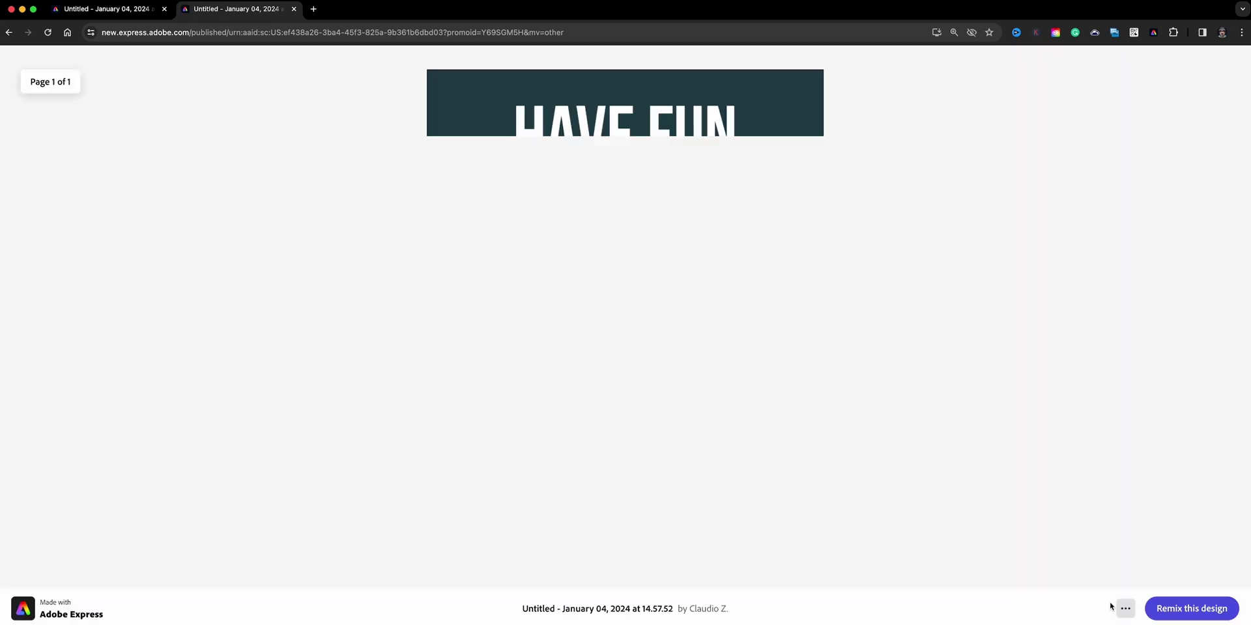
left_click(127, 10)
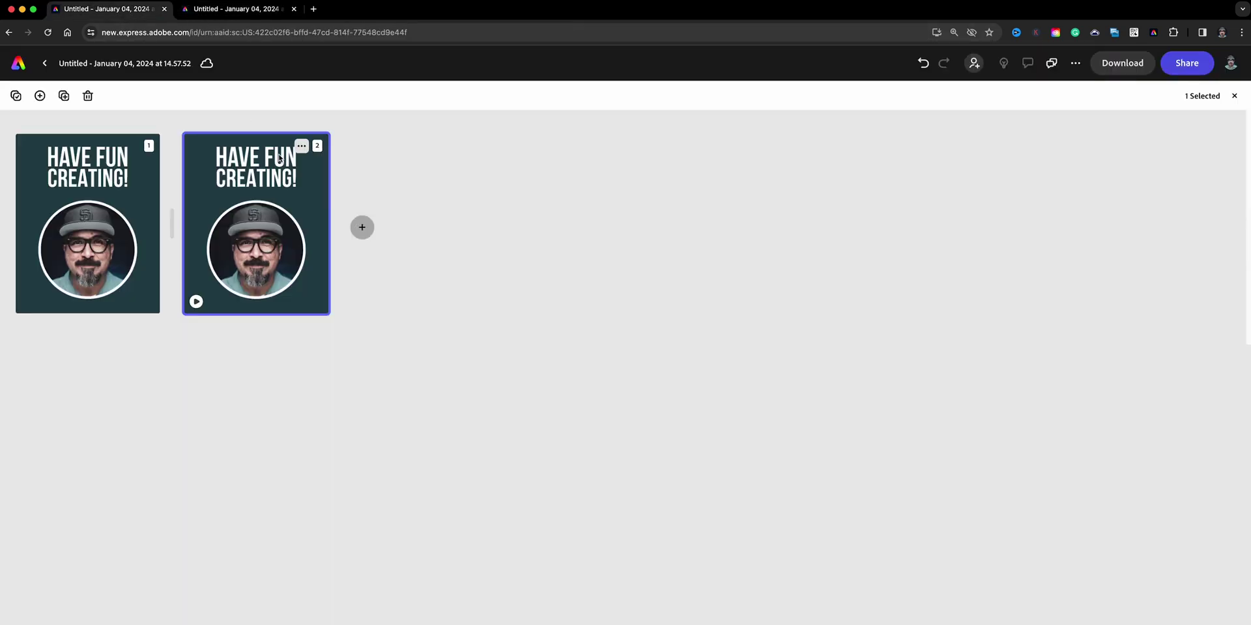
Step: Update the published link with remixing on and both pages included, then view the published tab
left_click(1184, 64)
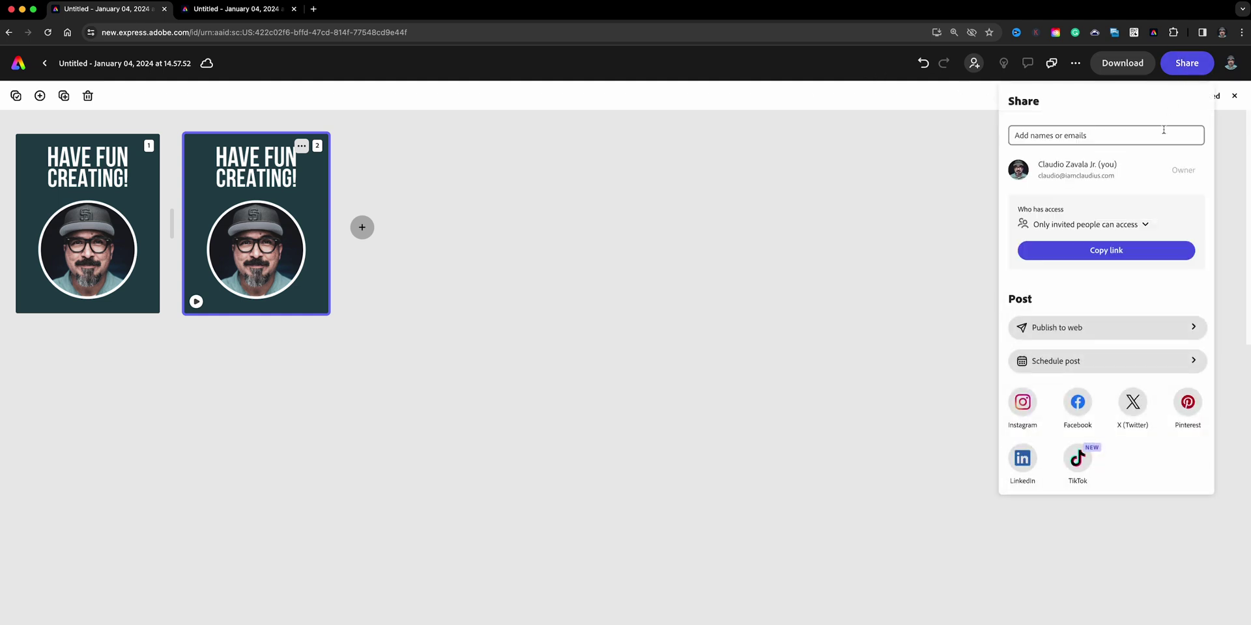
left_click(1118, 327)
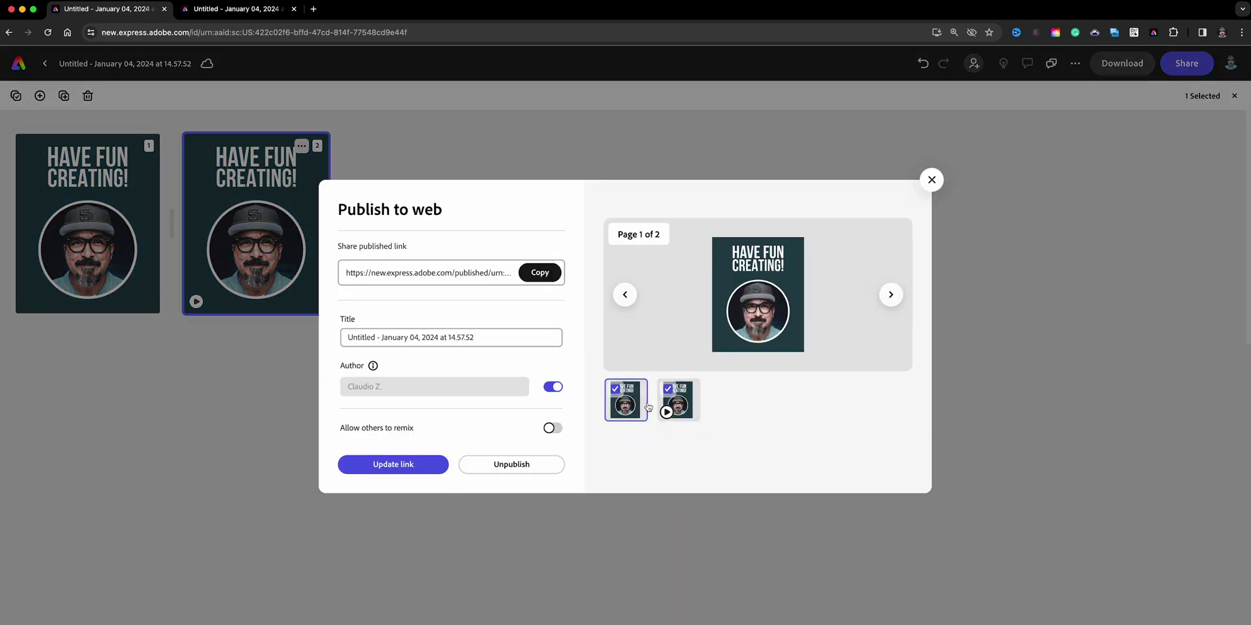
left_click(553, 428)
left_click(430, 465)
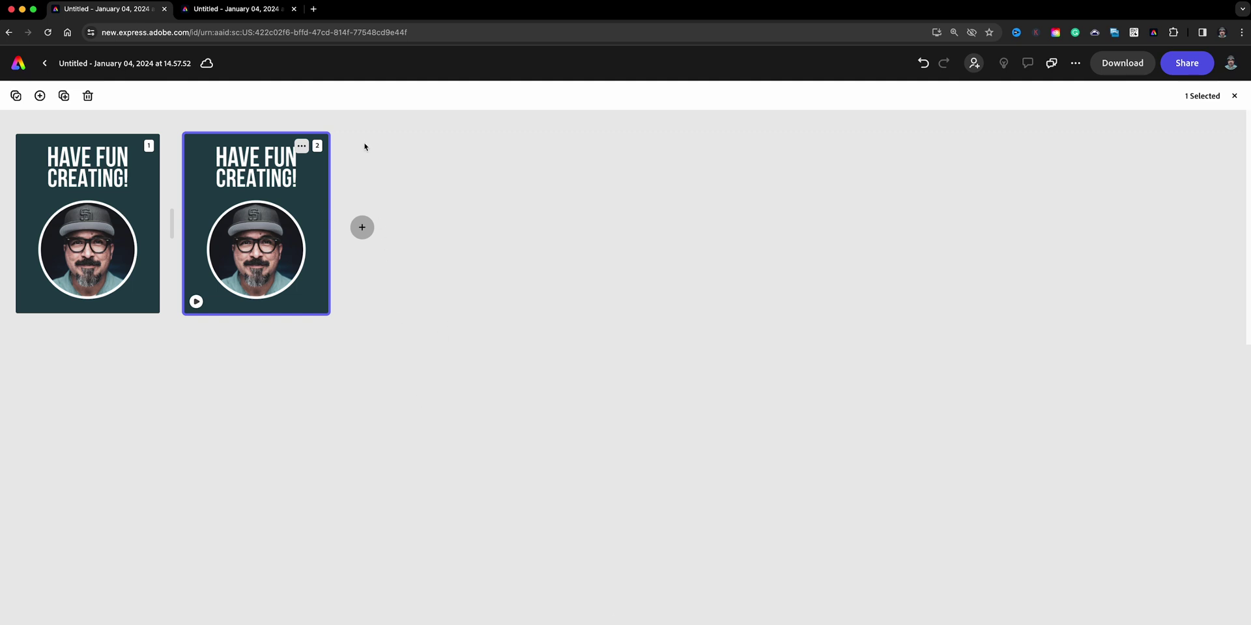
left_click(241, 14)
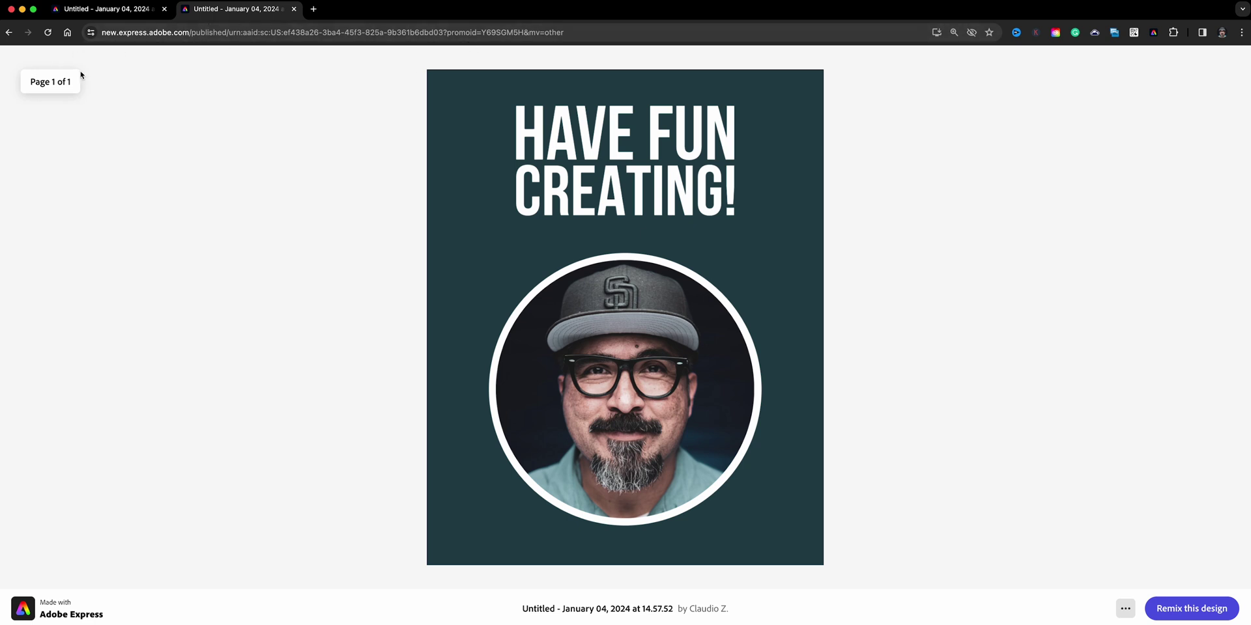
Step: Reload the published poster, view the animated page 2, and go back to page 1
key("super+r")
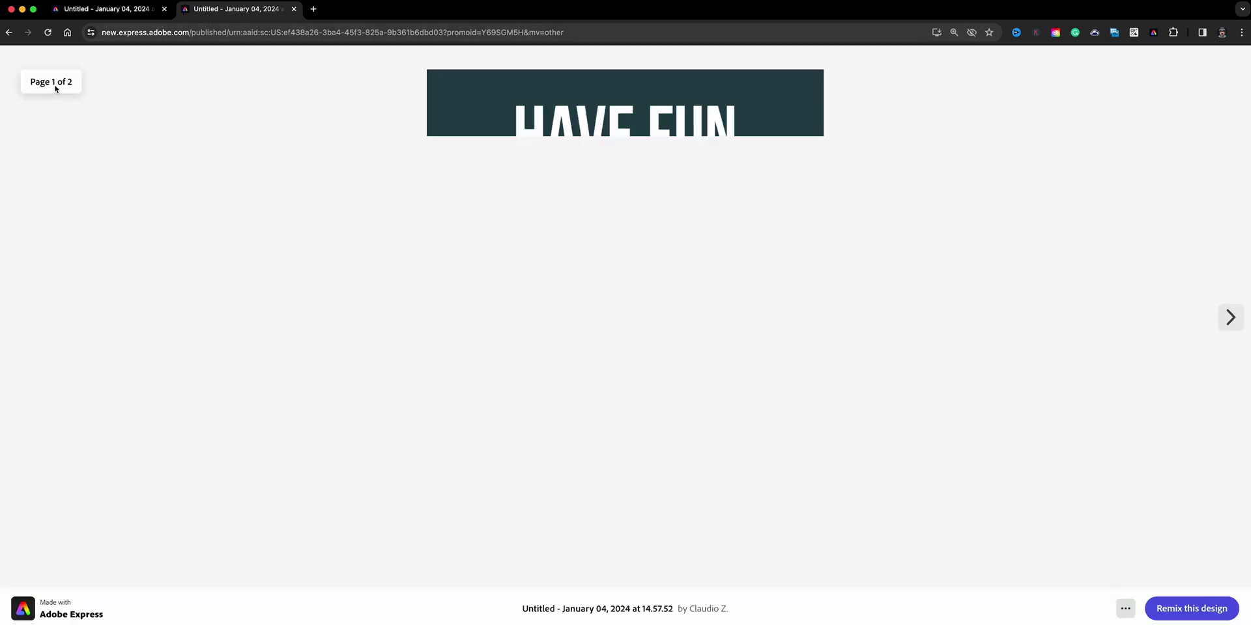
left_click(1217, 318)
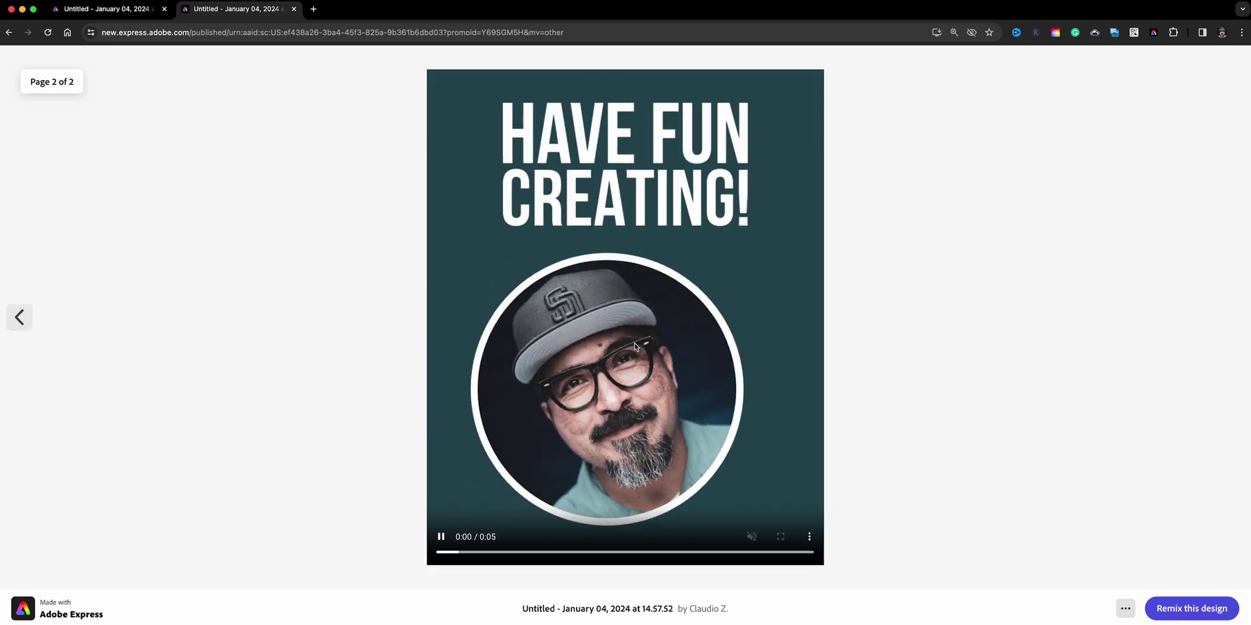
left_click(20, 326)
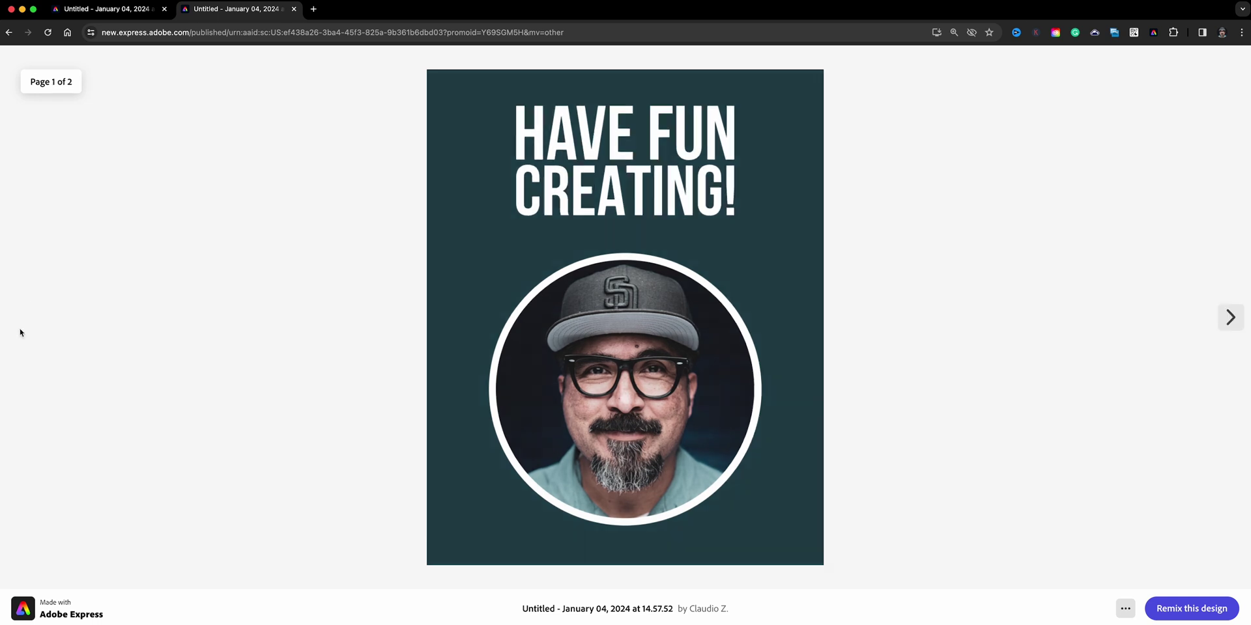